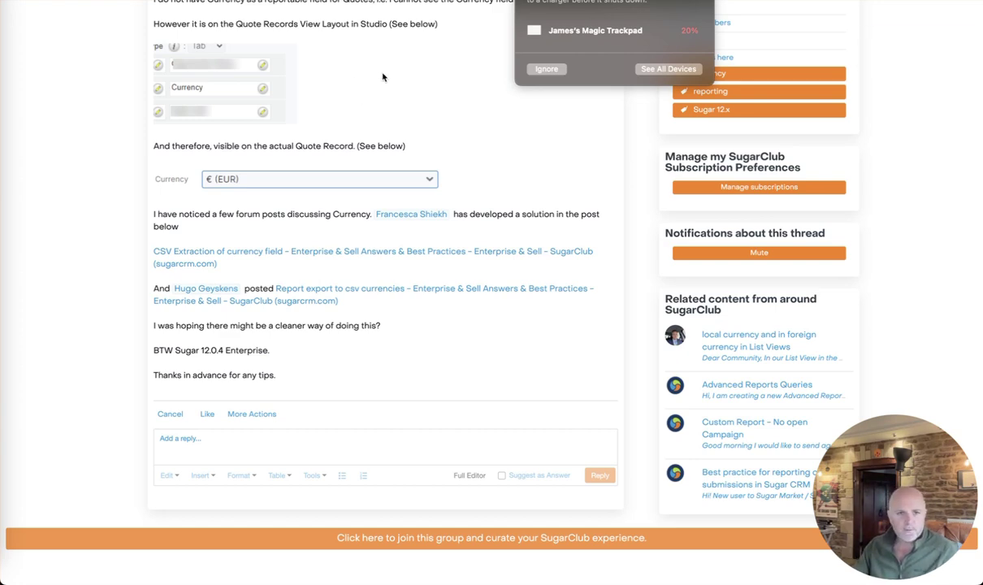
Switch to the Report Wizard, examine the related modules and Quotes fields matching "curr", and dismiss the trackpad battery notification.
key("ctrl+Tab")
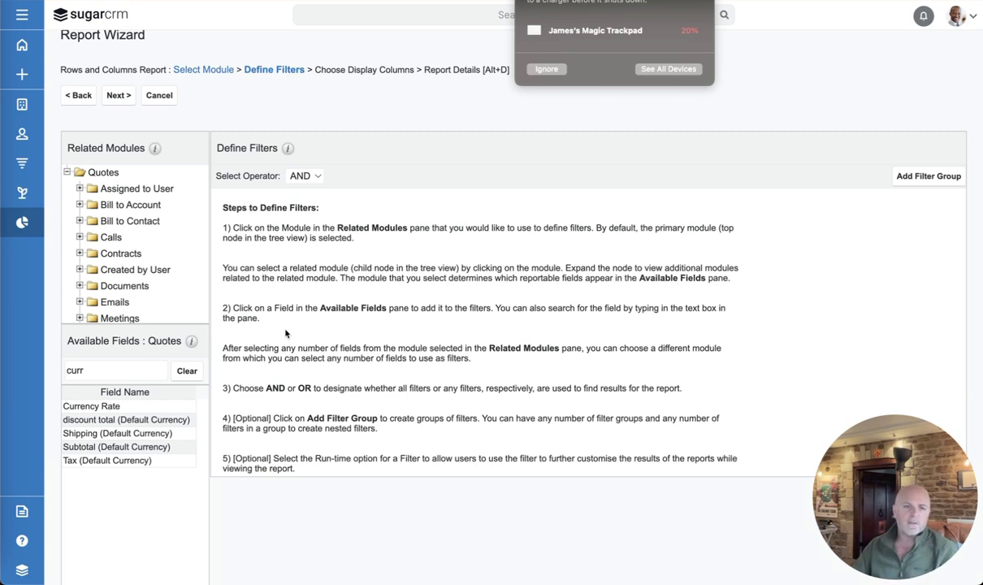
left_click(101, 367)
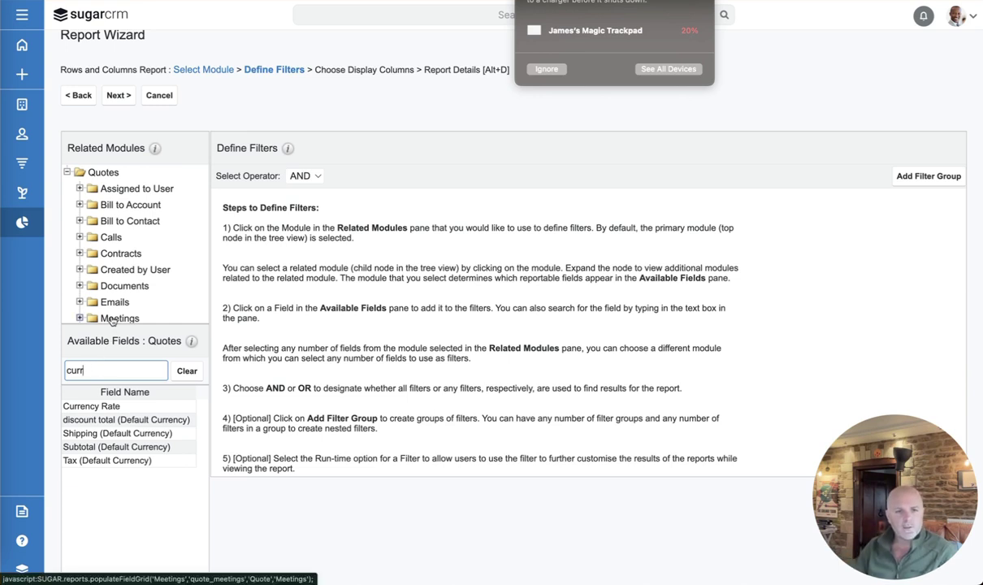
scroll(114, 309, "down", 2)
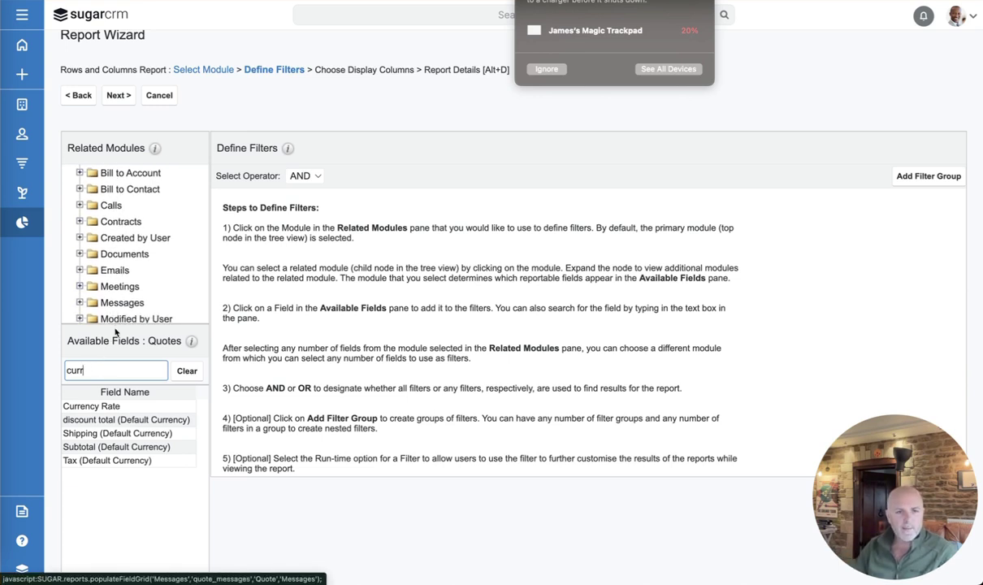
scroll(119, 293, "down", 3)
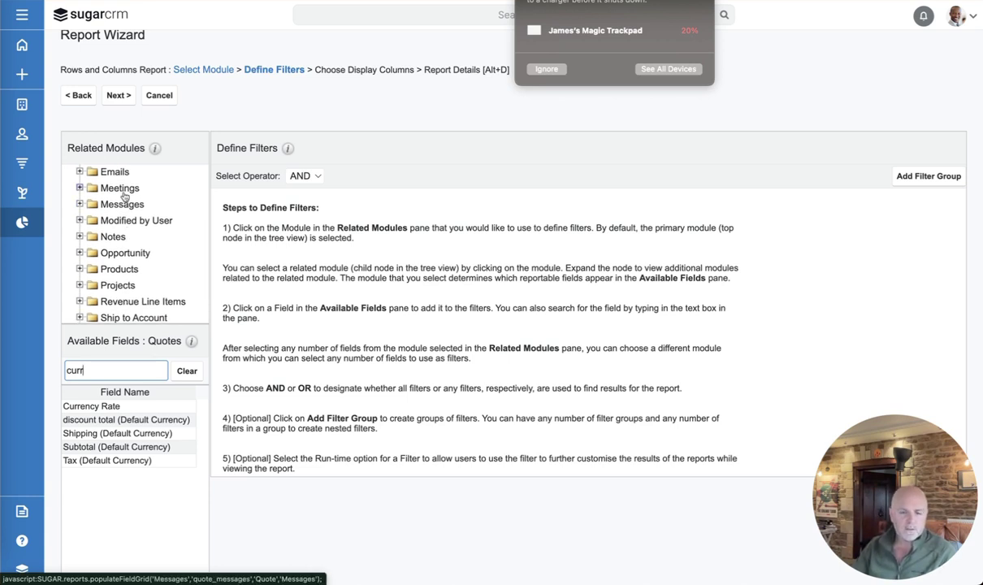
scroll(114, 187, "up", 4)
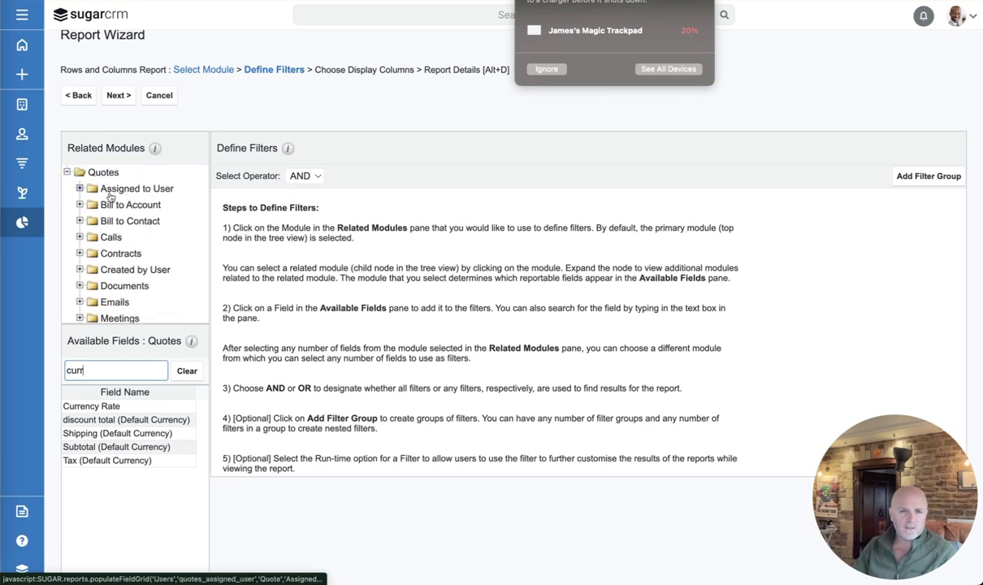
left_click(444, 252)
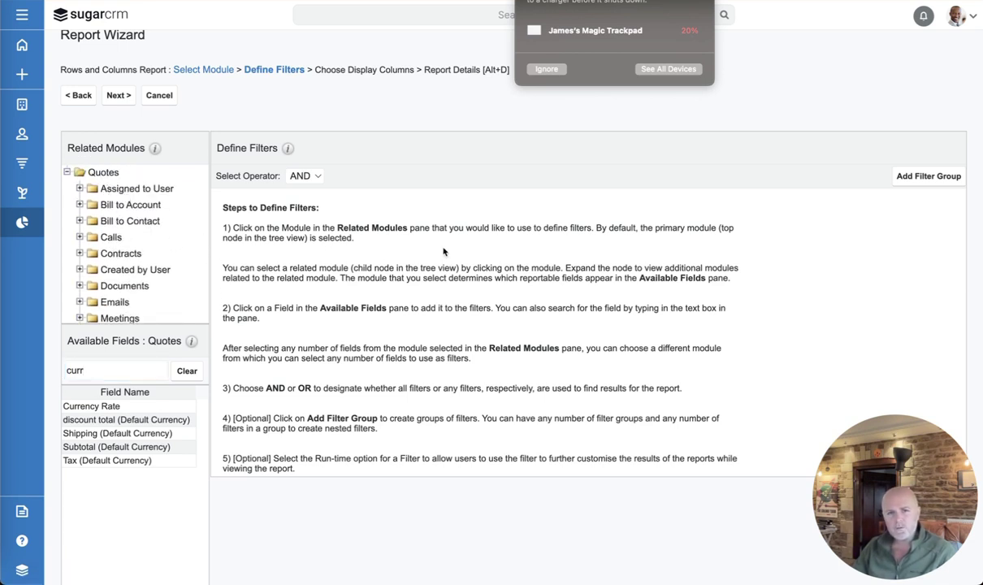
left_click(546, 68)
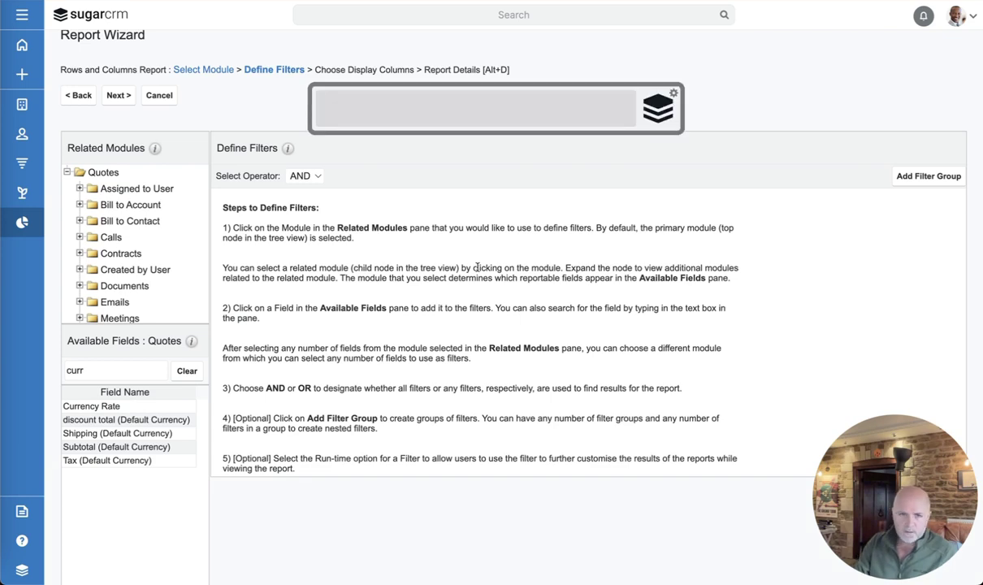
Go to Studio by searching for "stu" and open the field list of the Quotes module.
type("st")
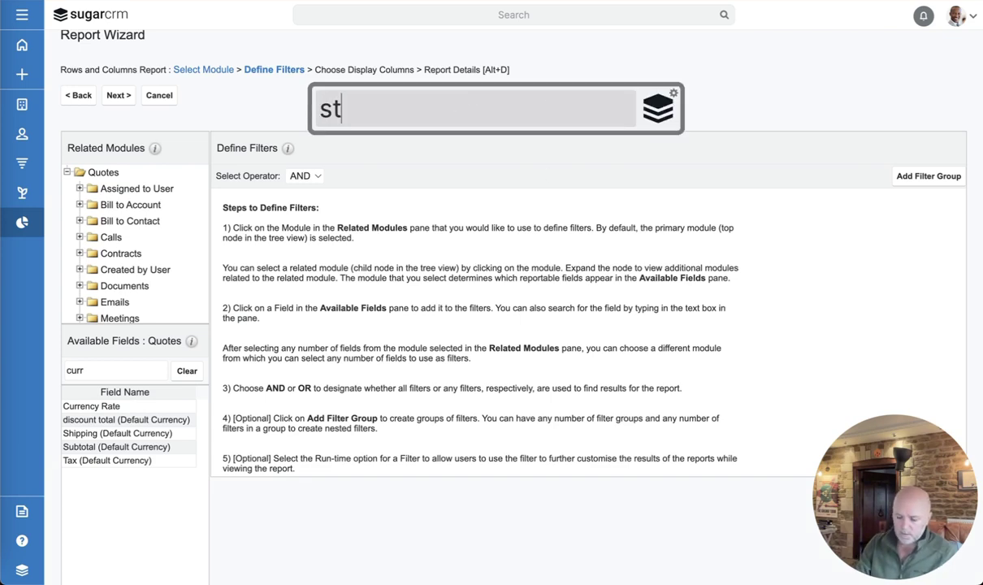
type("u")
key("Return")
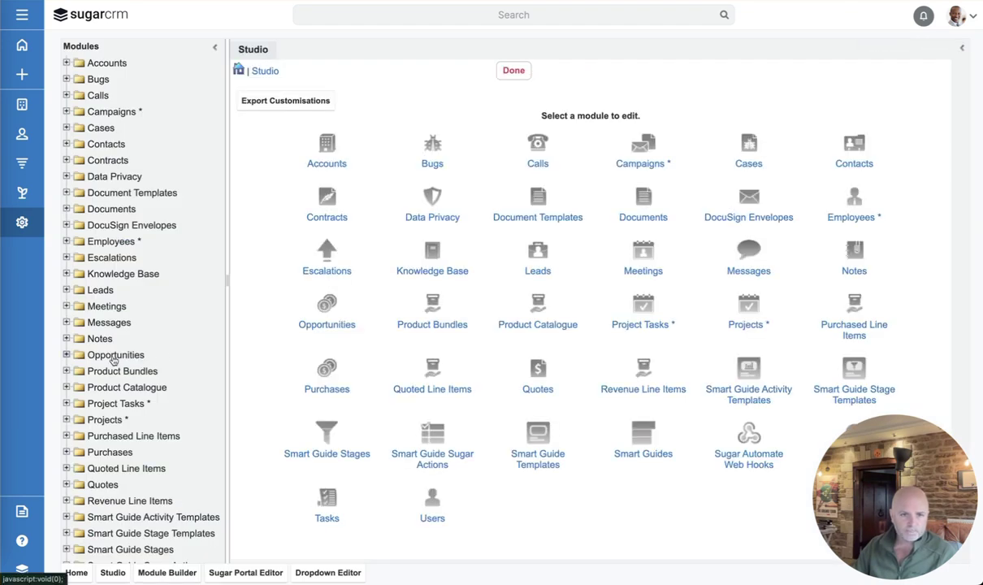
scroll(114, 361, "down", 1)
scroll(114, 360, "up", 1)
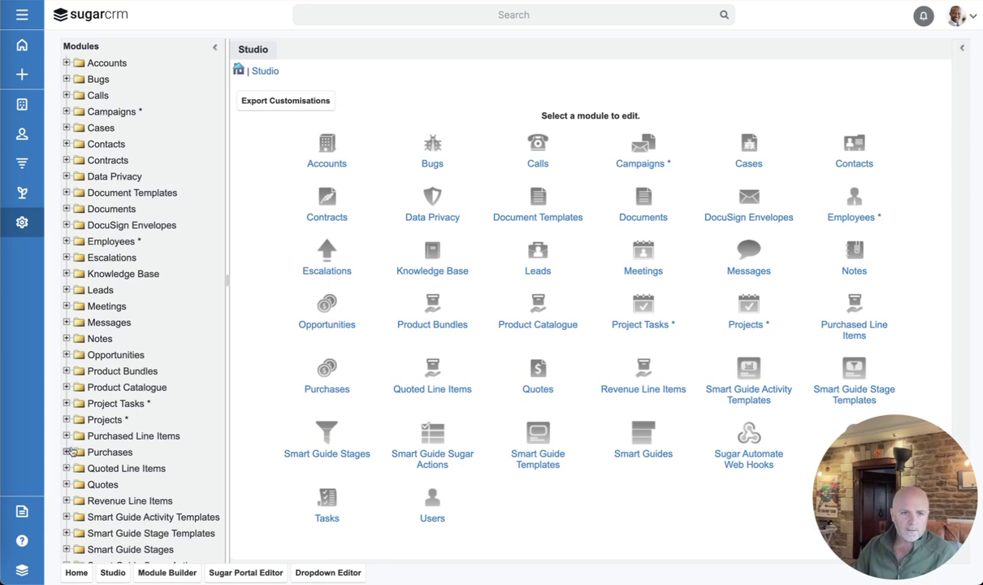
left_click(66, 484)
left_click(99, 517)
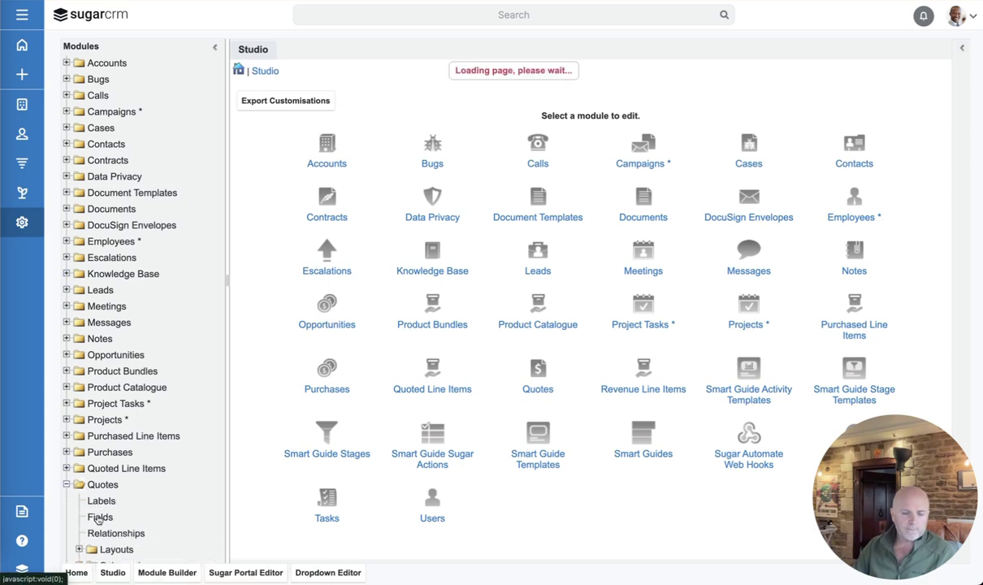
Add a new TextField to the Quotes module with the field name reporting_currency.
left_click(251, 96)
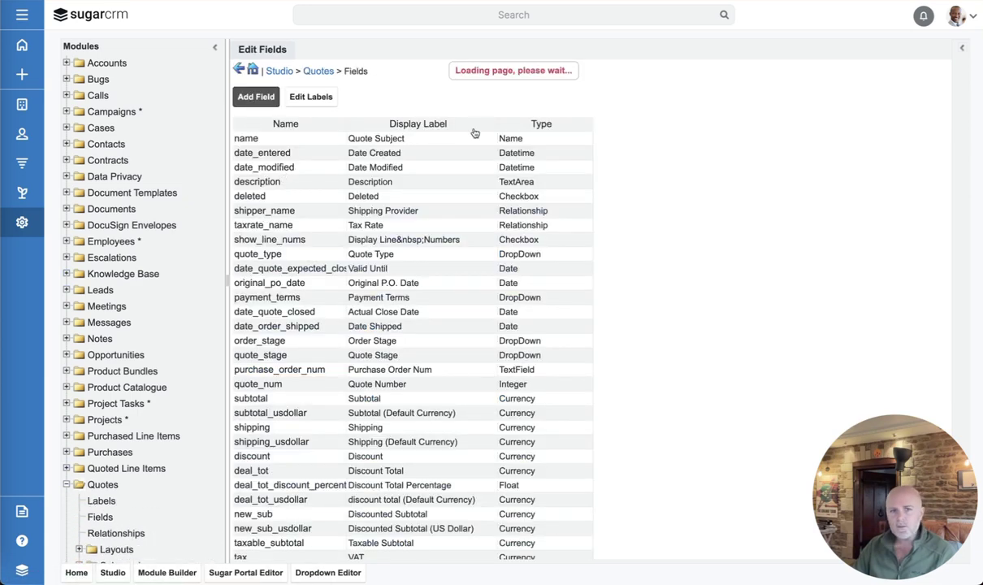
left_click(334, 111)
left_click(334, 110)
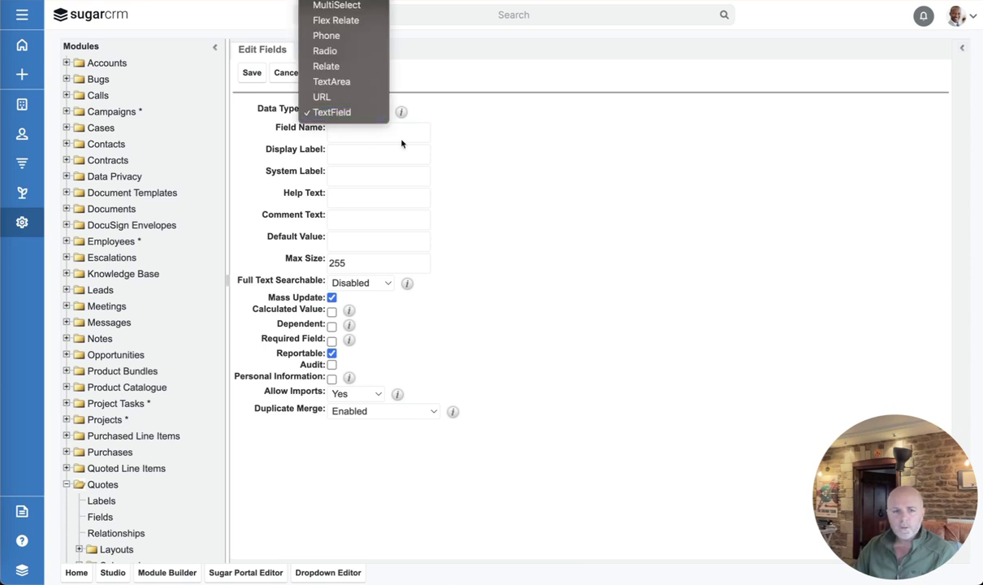
left_click(379, 129)
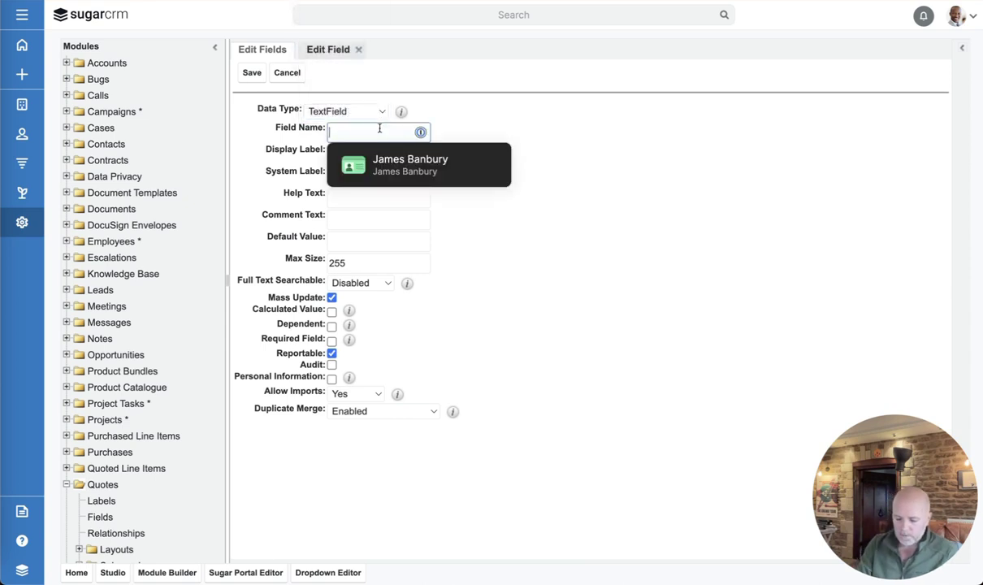
type("Repor")
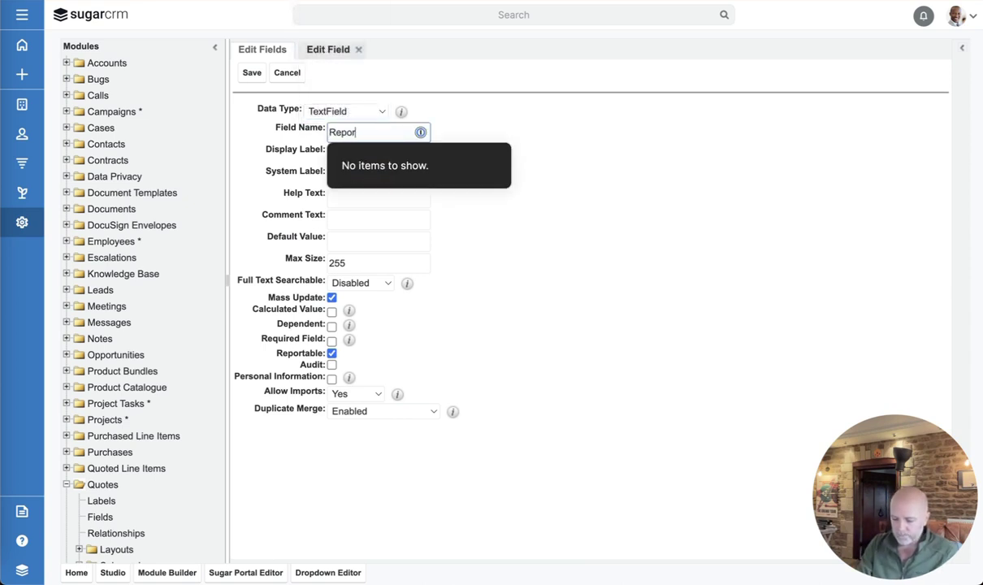
type("ting_Curr")
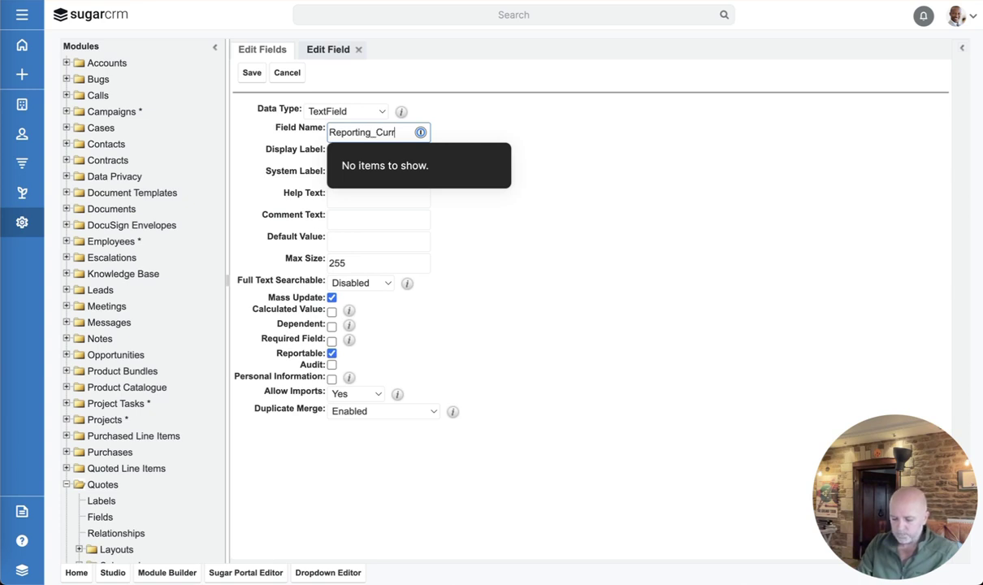
type("ency")
key("Tab")
left_click(565, 249)
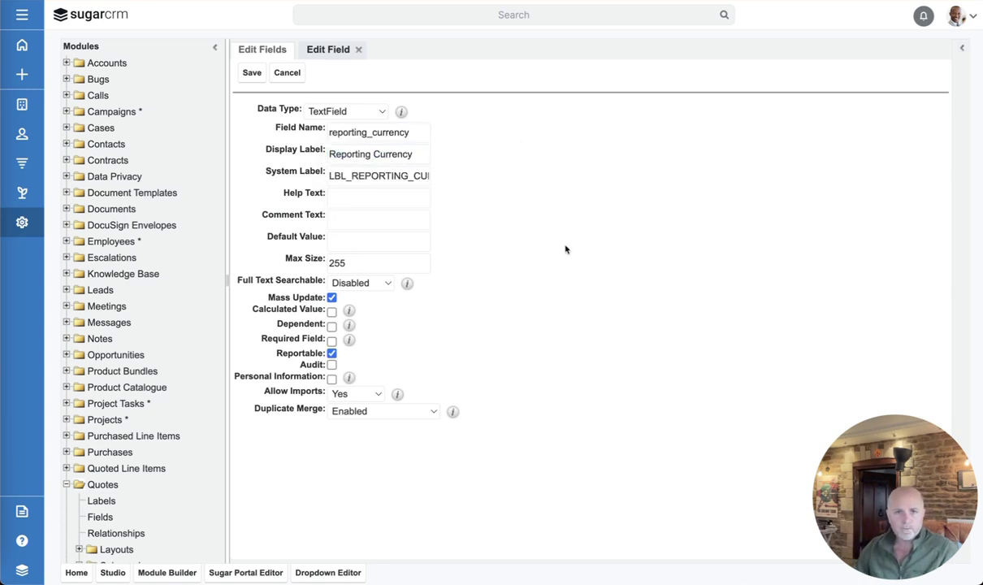
Make the field a calculated value using the Currencies module's Currency Name, formula related($currencies,"name"), and save the field.
left_click(332, 311)
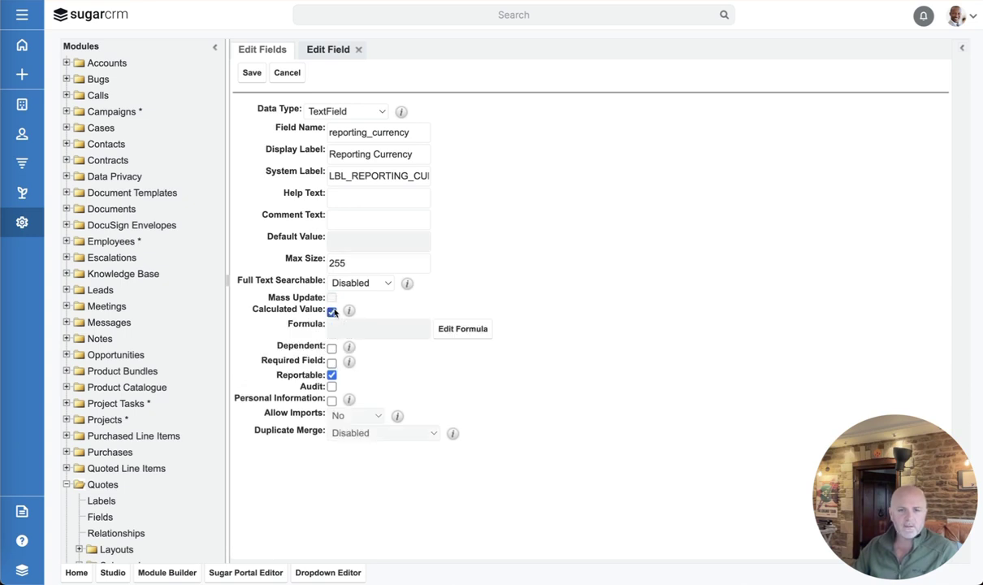
left_click(460, 329)
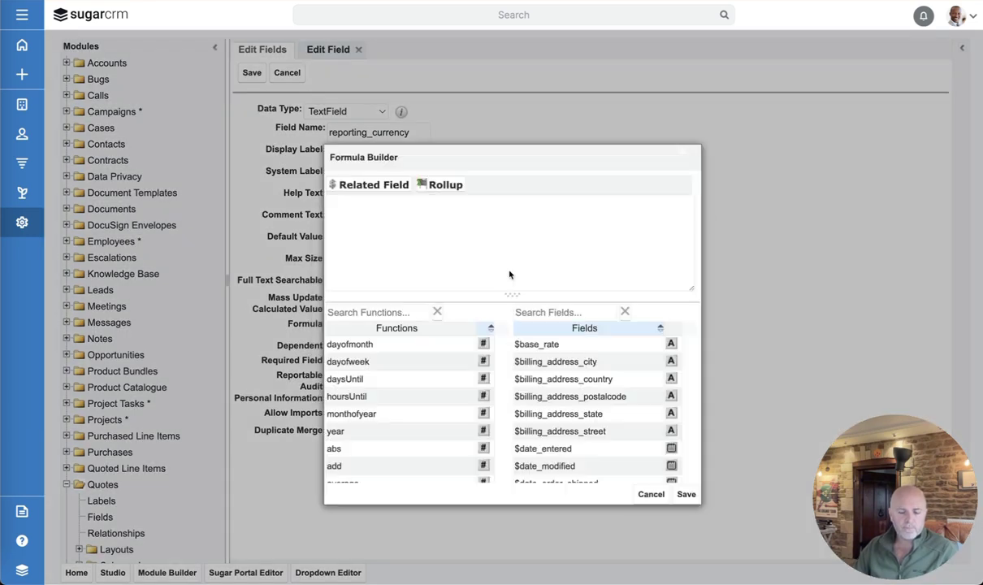
left_click(370, 186)
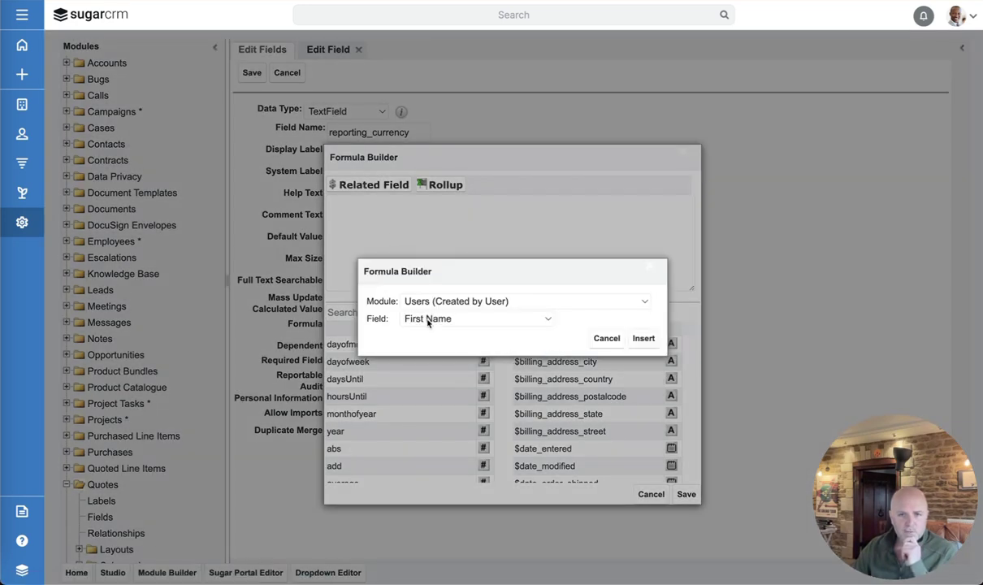
left_click(434, 303)
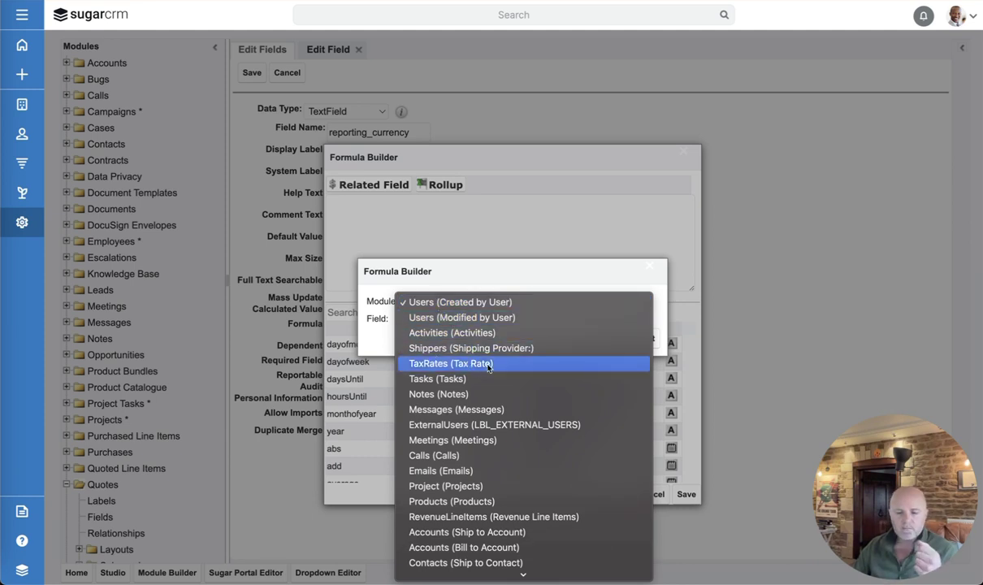
scroll(488, 368, "down", 5)
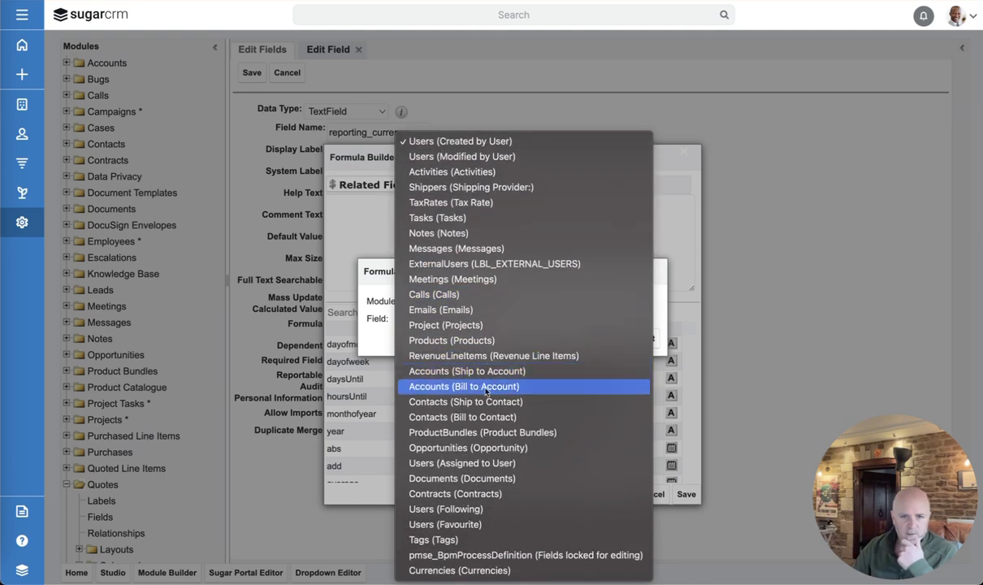
left_click(493, 571)
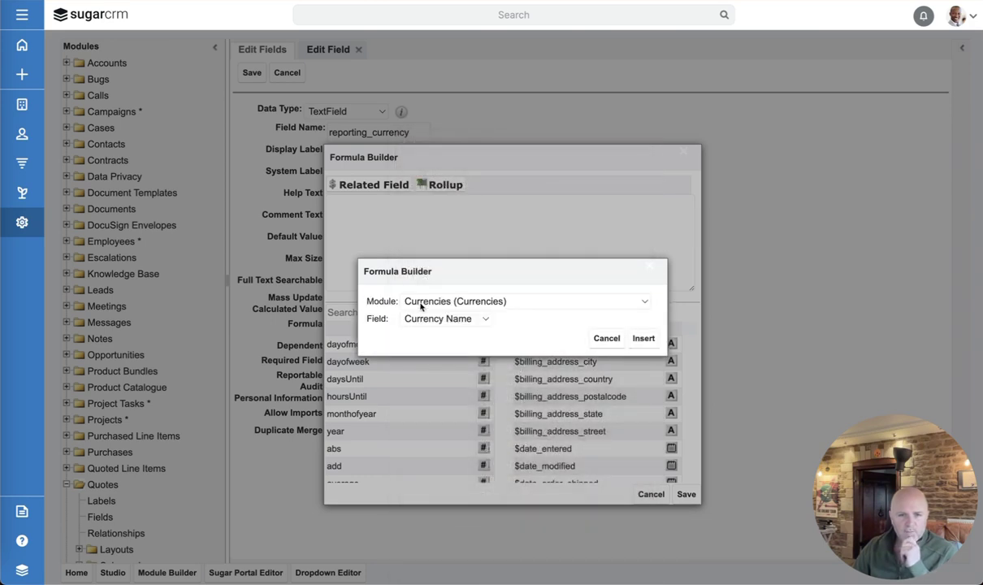
left_click(435, 320)
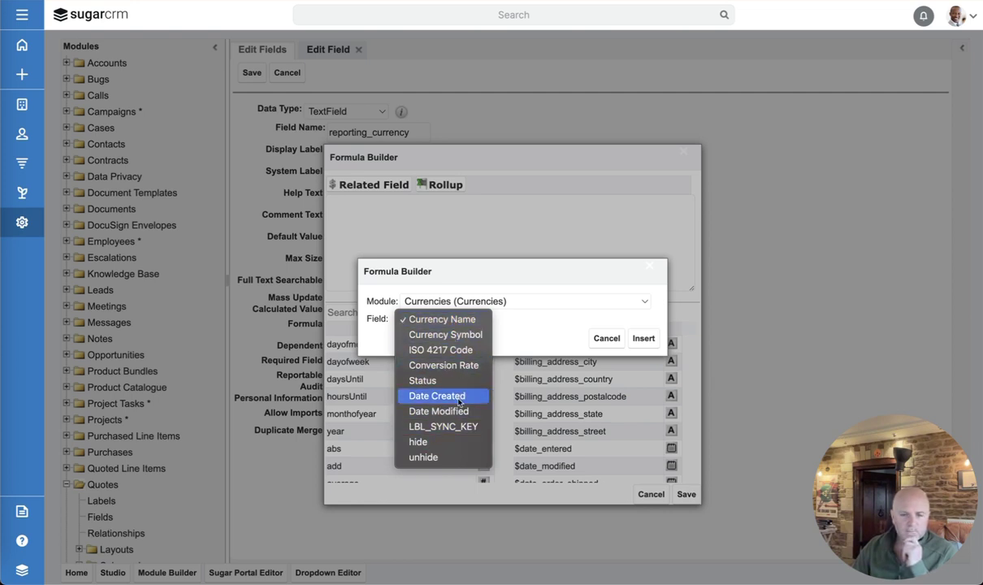
left_click(483, 322)
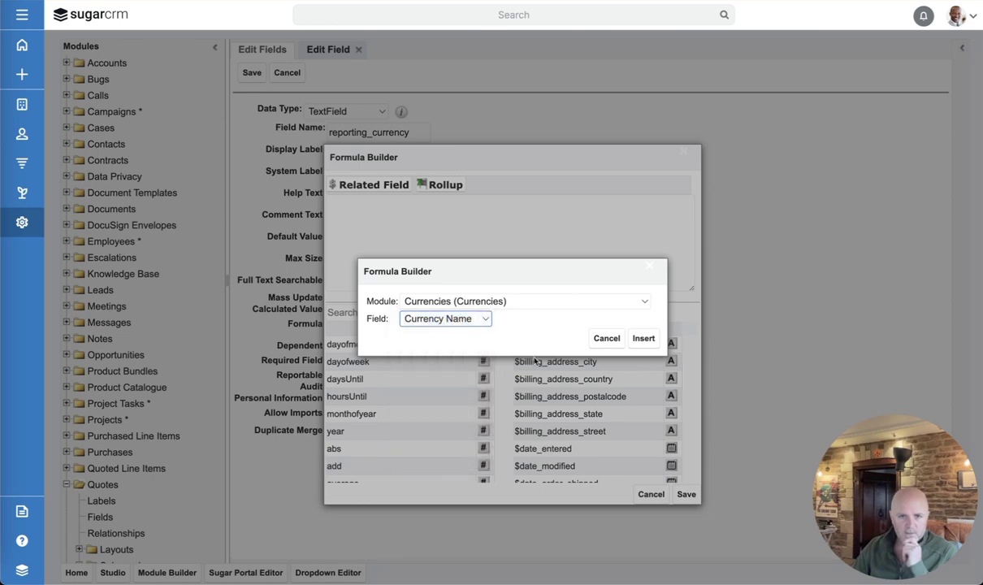
left_click(642, 338)
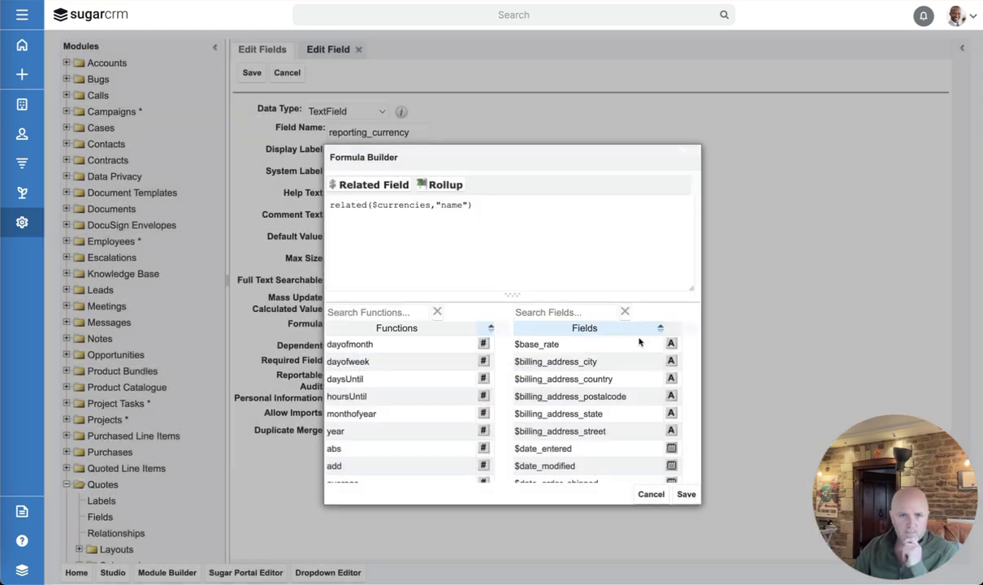
left_click(686, 494)
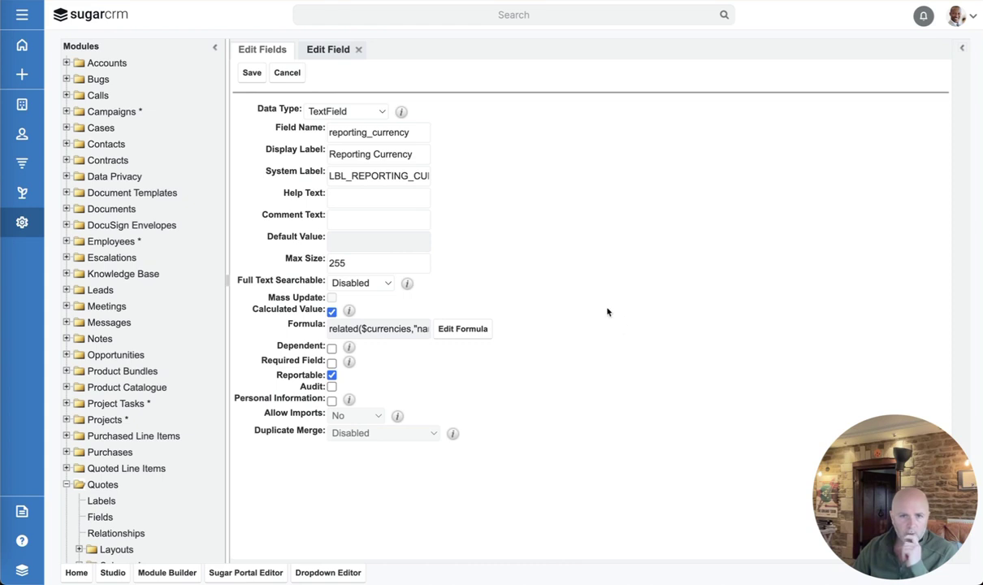
left_click(252, 72)
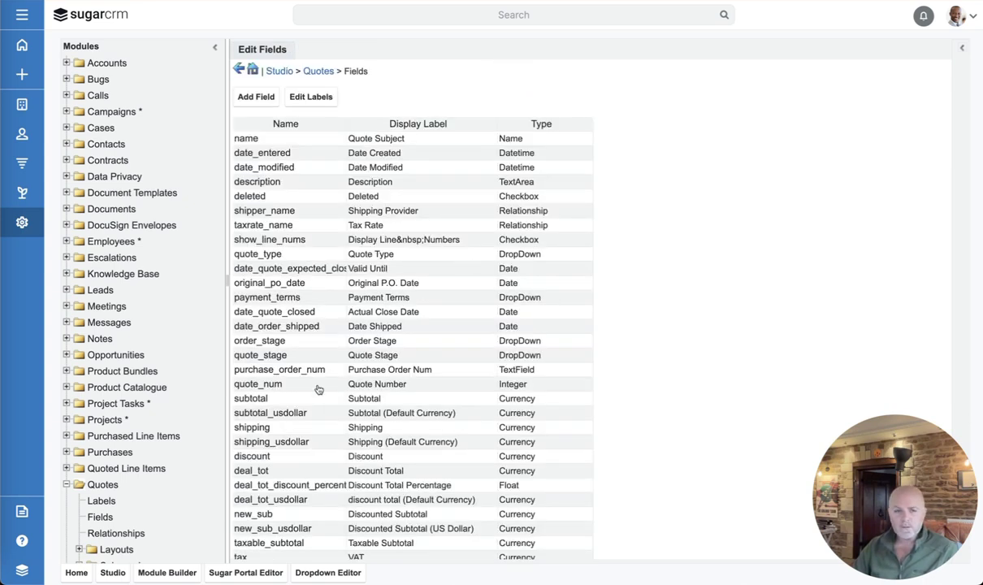
Open the Quotes Record View layout and shrink the Tags field in the Business Card to one column.
scroll(144, 421, "down", 3)
left_click(79, 445)
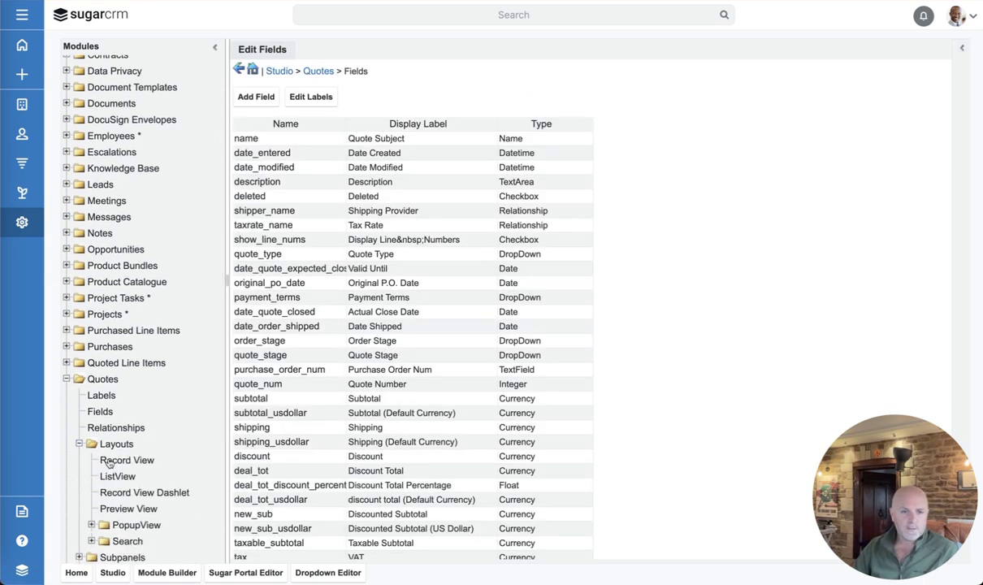
left_click(127, 460)
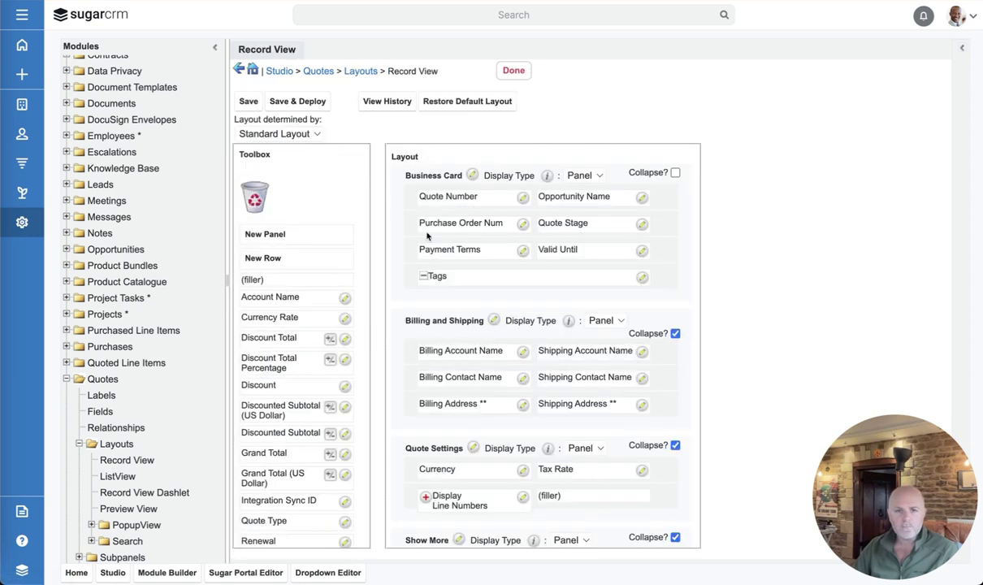
left_click(424, 276)
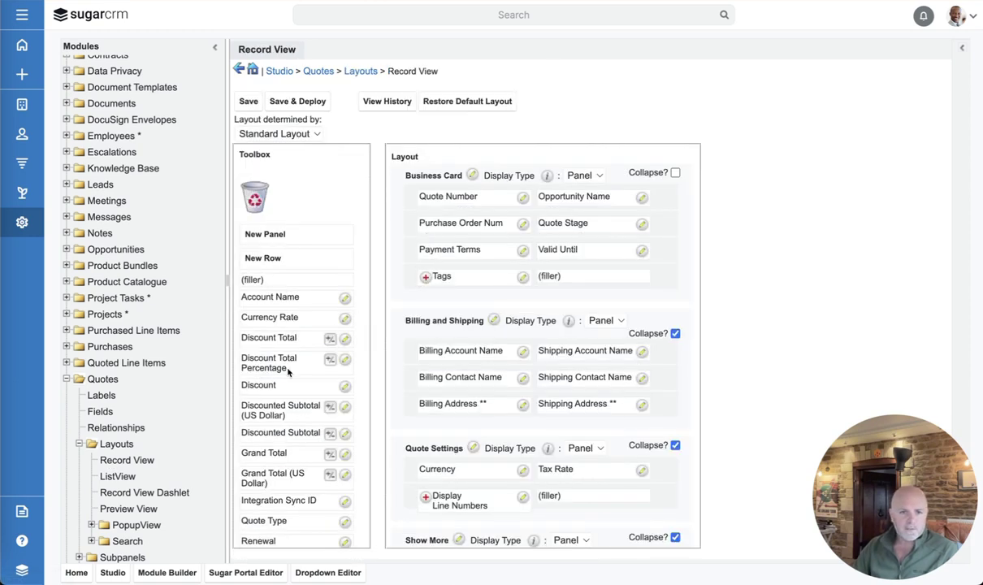
Place the Reporting Currency field in the empty slot beside Tags, and save and deploy the layout.
scroll(288, 371, "down", 3)
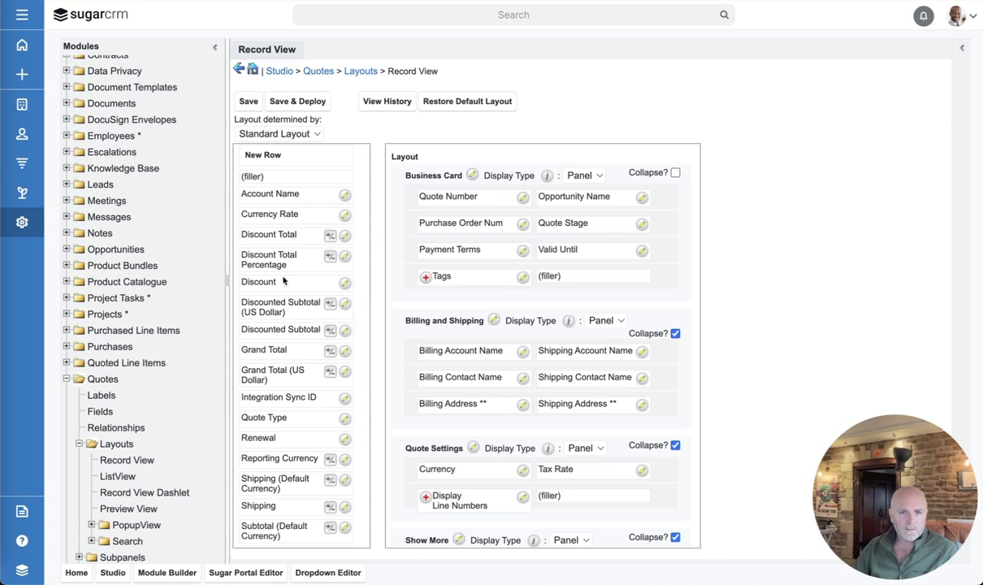
scroll(283, 281, "down", 1)
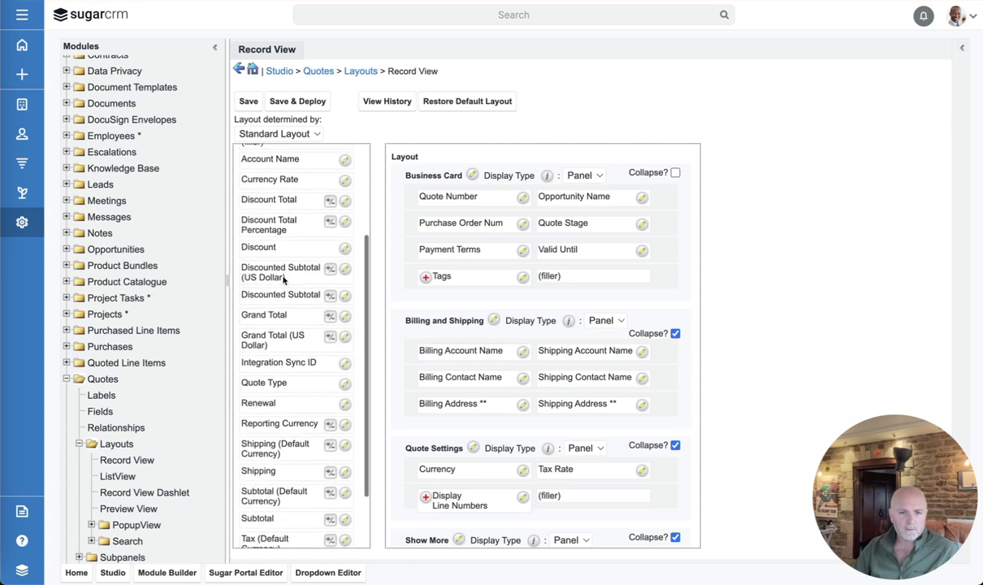
left_click_drag(259, 423, 551, 277)
left_click(290, 103)
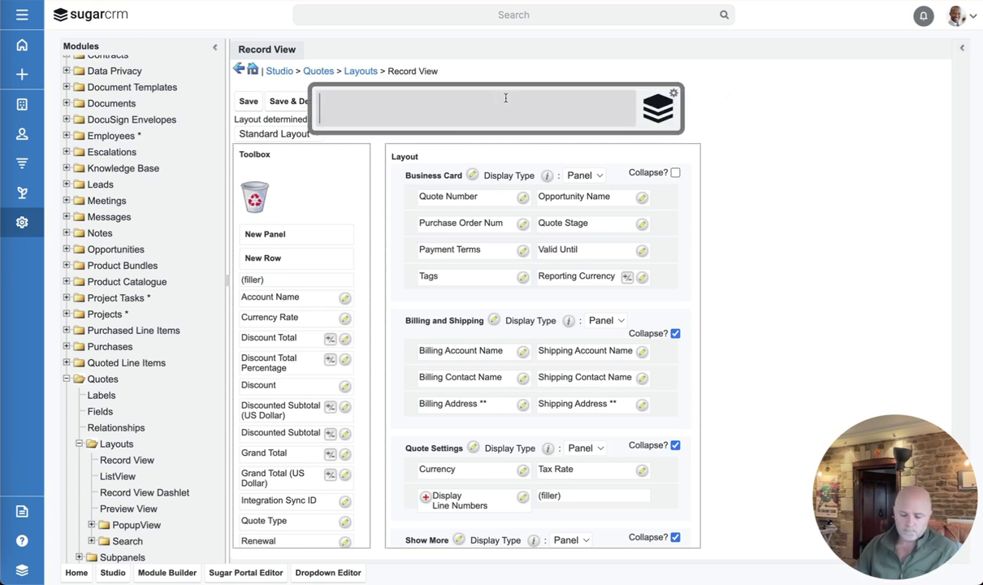
Open the Mirrors for 247 Couriers quote from the Quotes list and re-save it unedited to calculate its Reporting Currency.
type("quot")
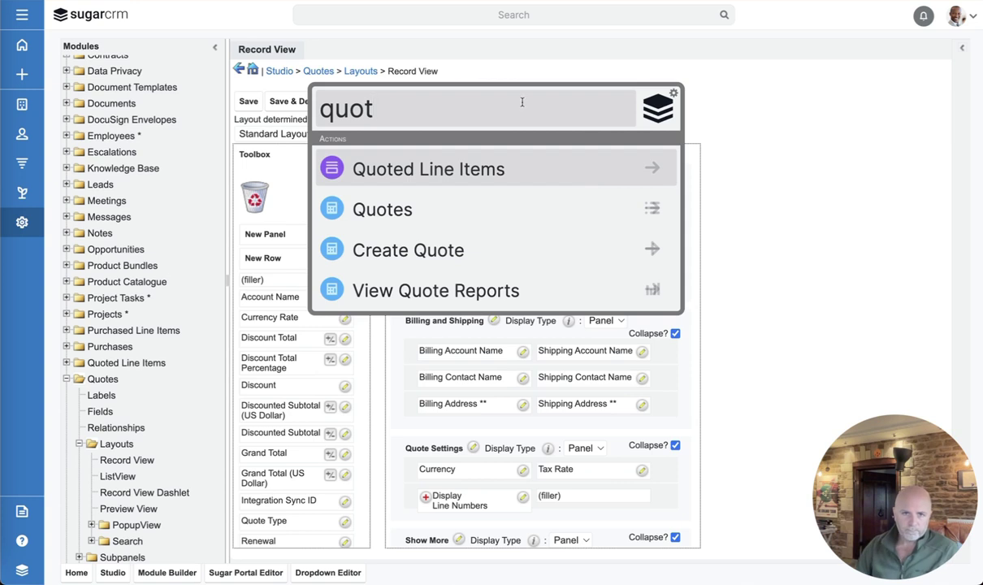
key("Return")
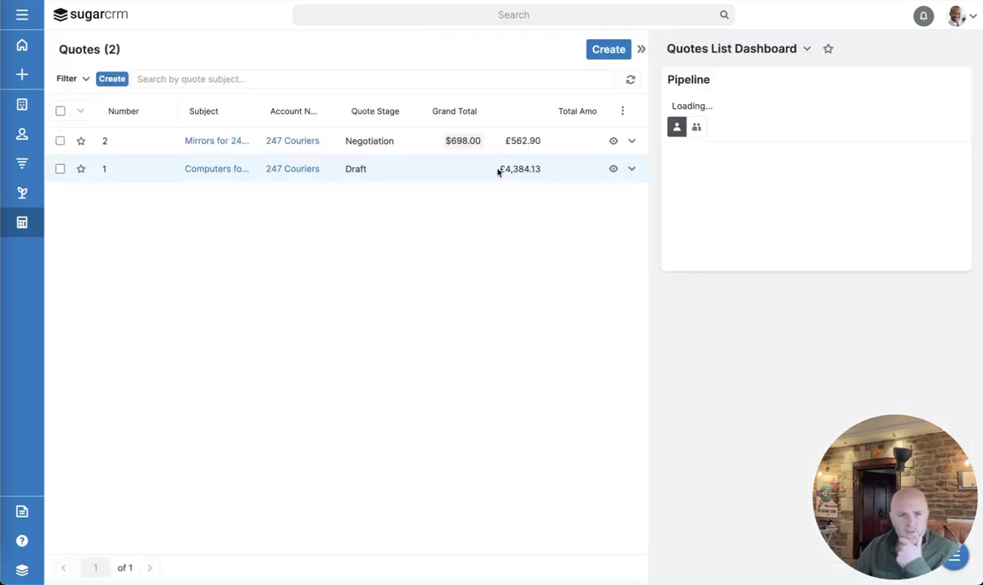
left_click(205, 141)
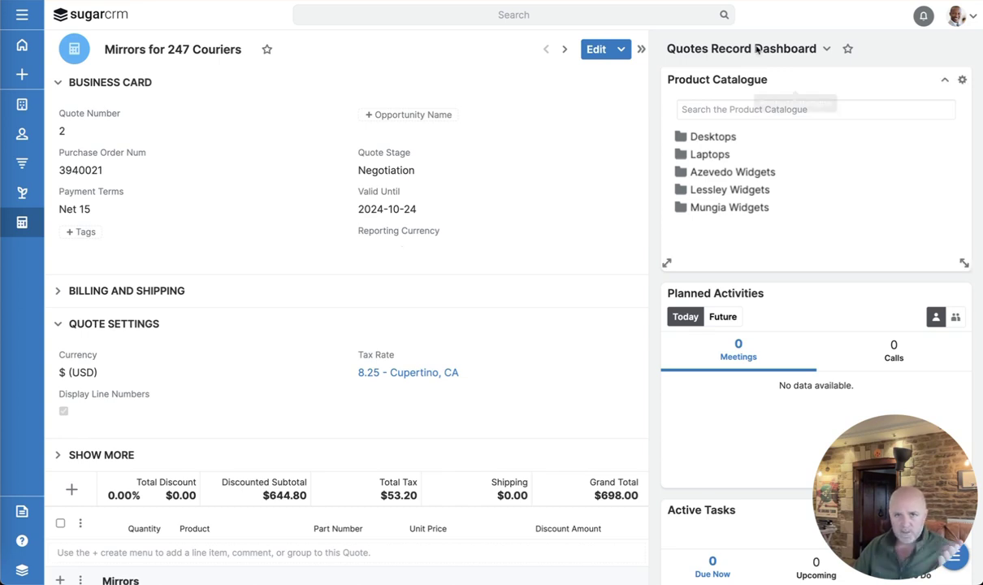
left_click(594, 51)
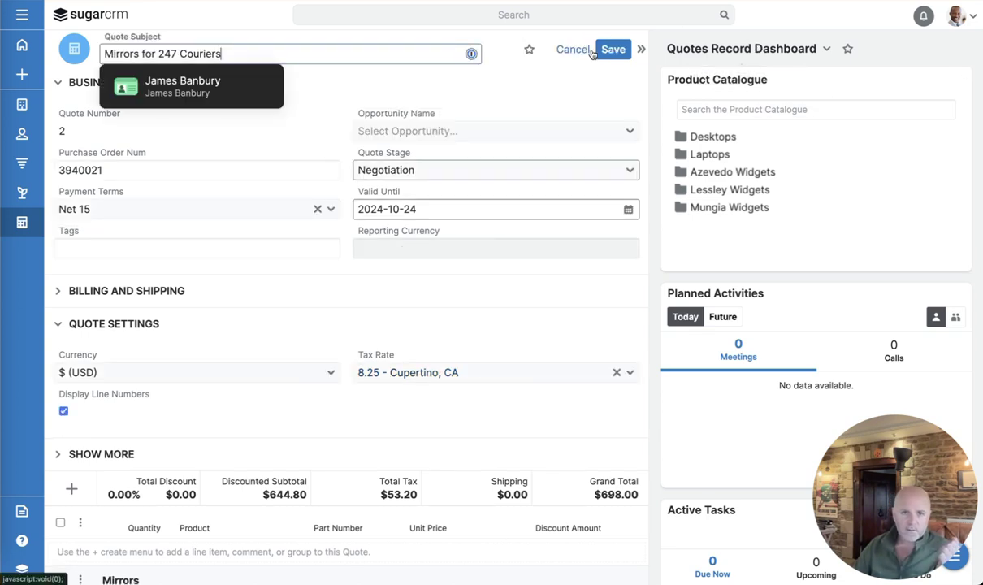
left_click(614, 49)
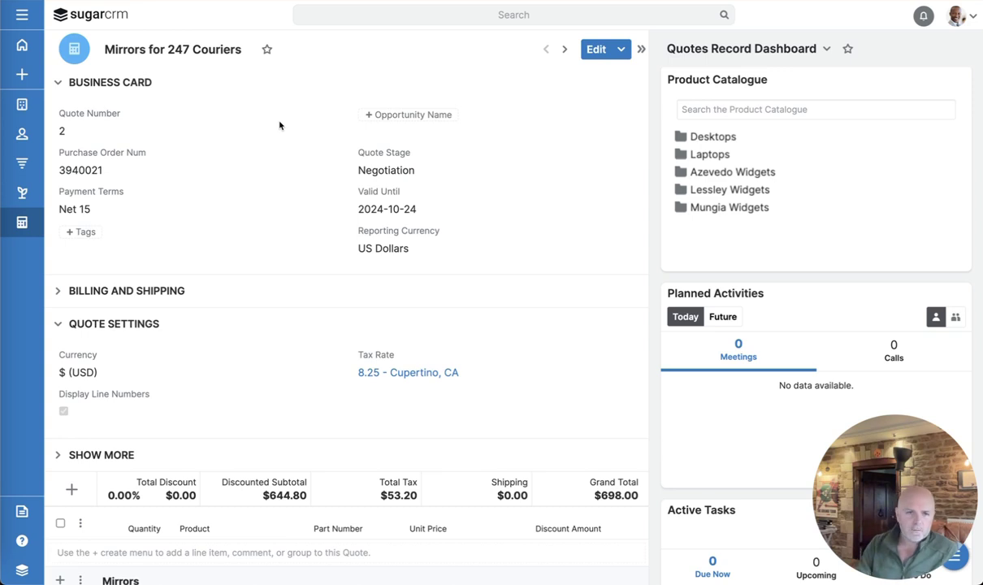
Return to the Quotes list, select all the quotes and recalculate their values in bulk.
left_click(22, 222)
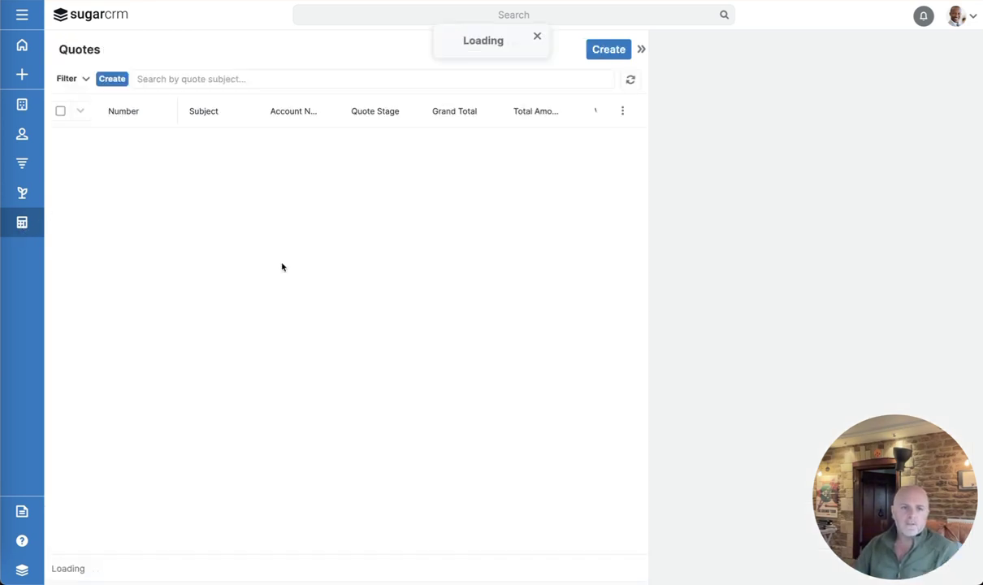
left_click(60, 111)
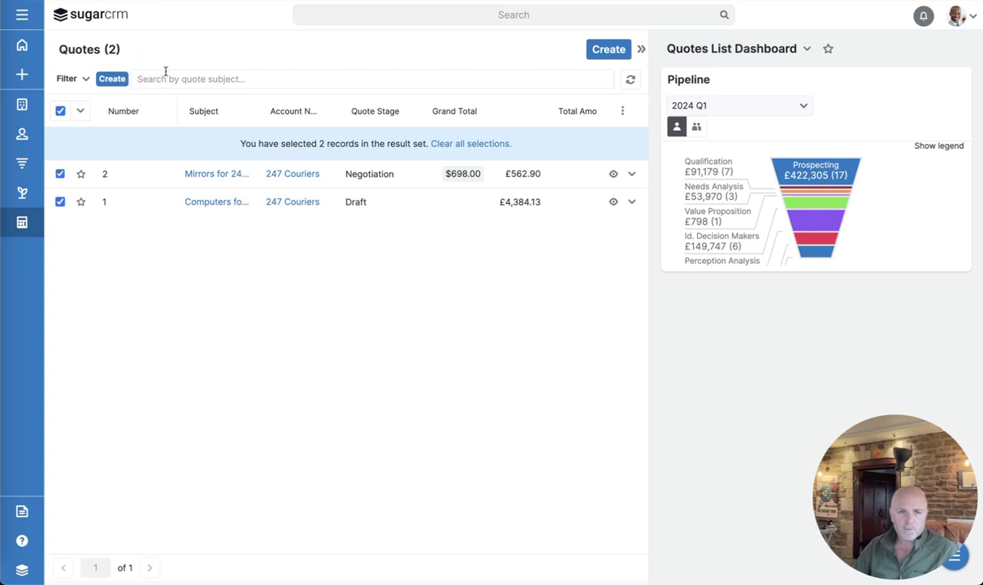
left_click(81, 113)
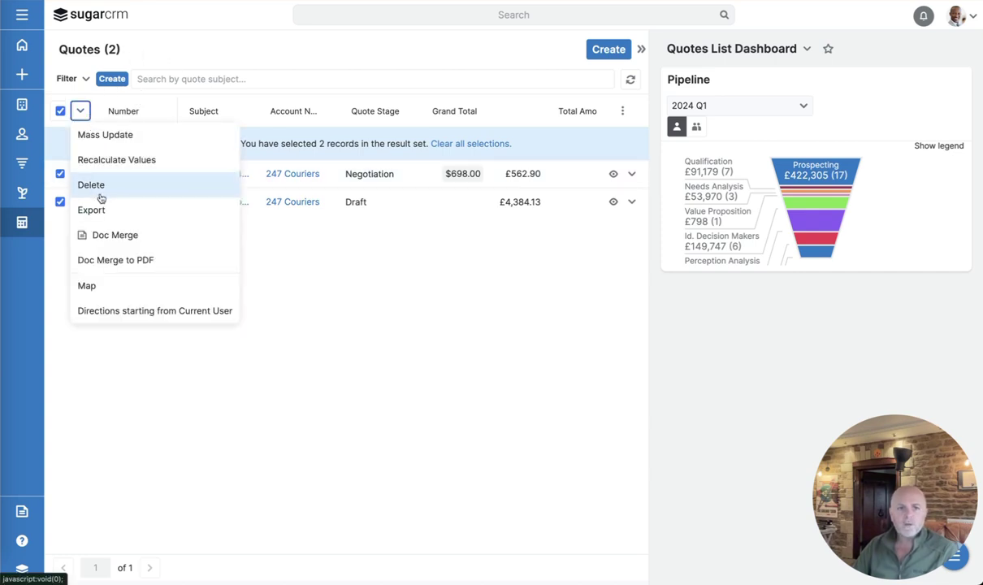
left_click(114, 160)
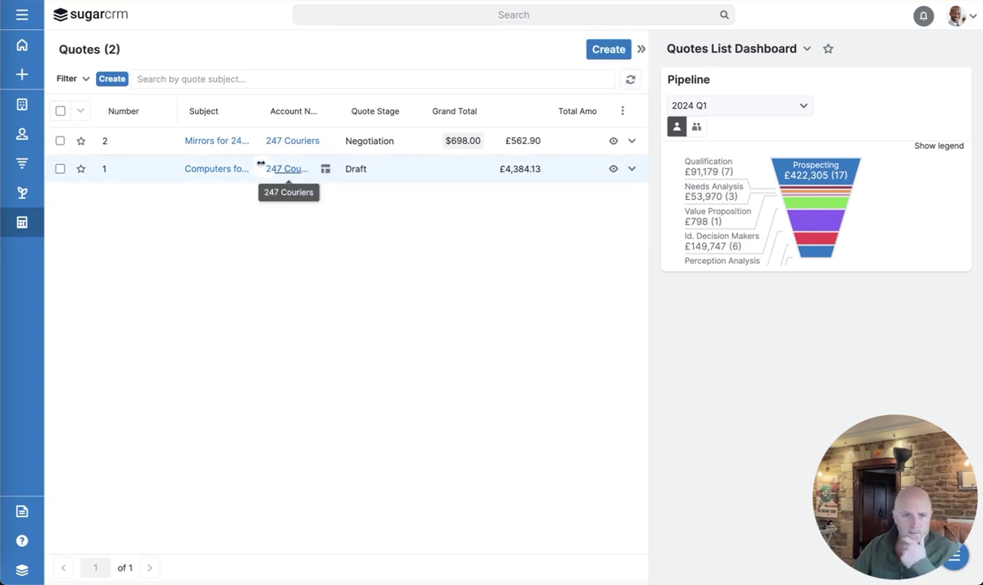
Open the Computers for 247 Couriers quote and try to fill its Reporting Currency by re-saving it with £ (GBP) as the currency.
left_click(213, 169)
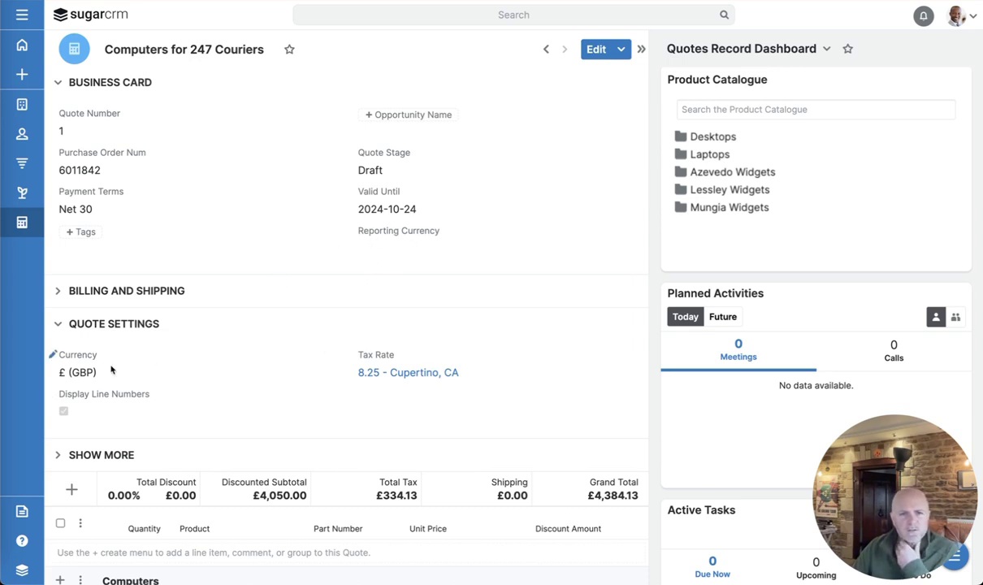
left_click(65, 362)
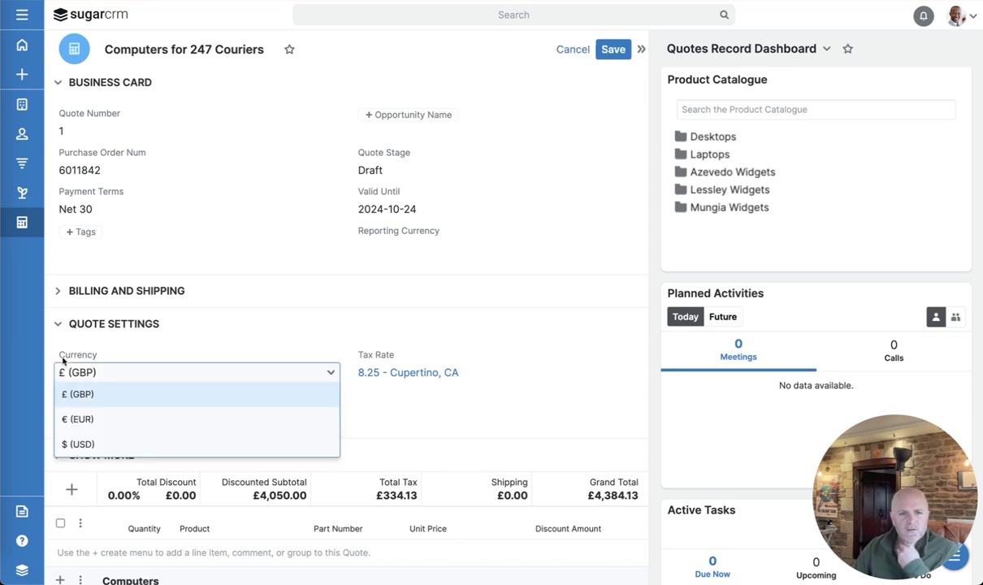
left_click(92, 355)
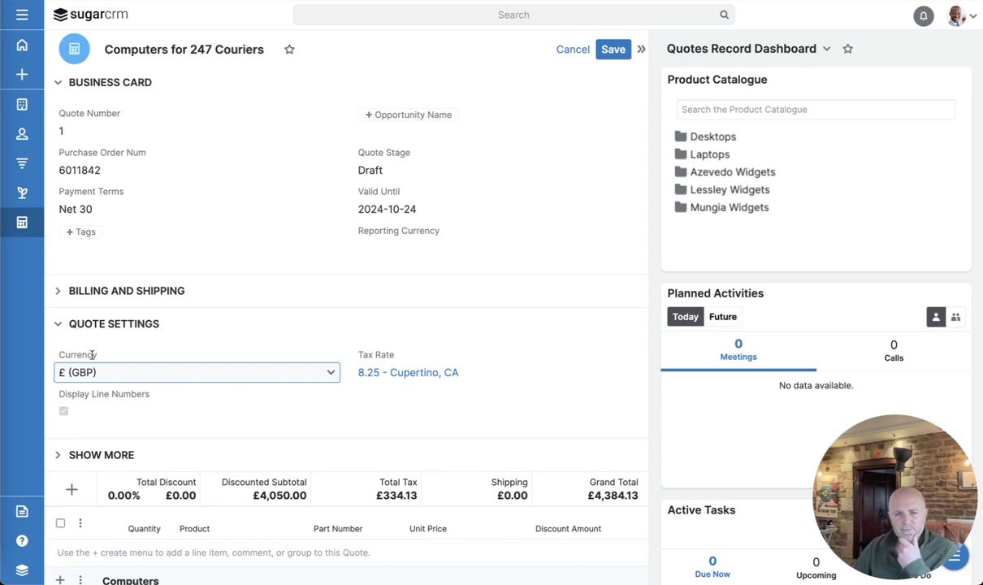
left_click(609, 50)
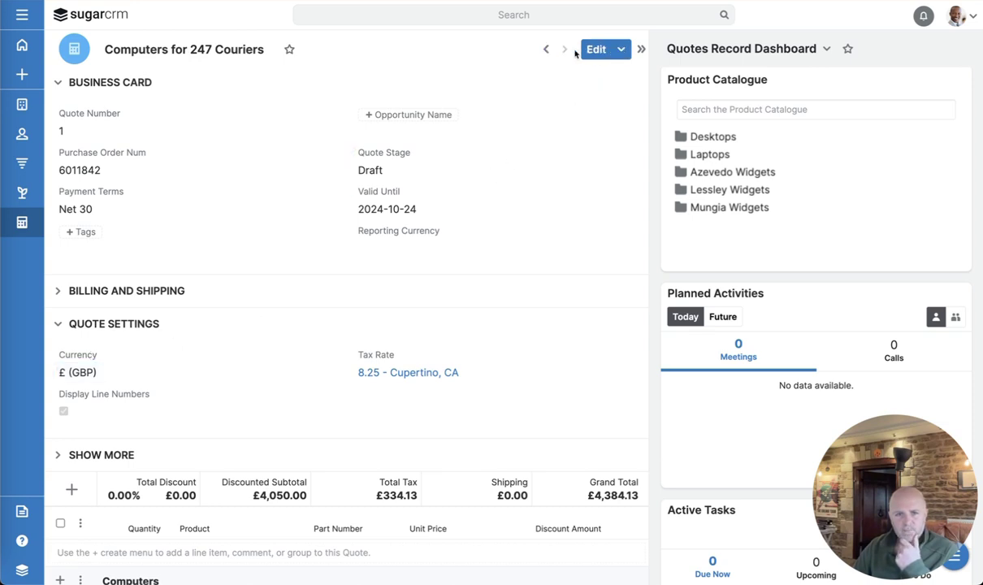
left_click(597, 50)
left_click(614, 49)
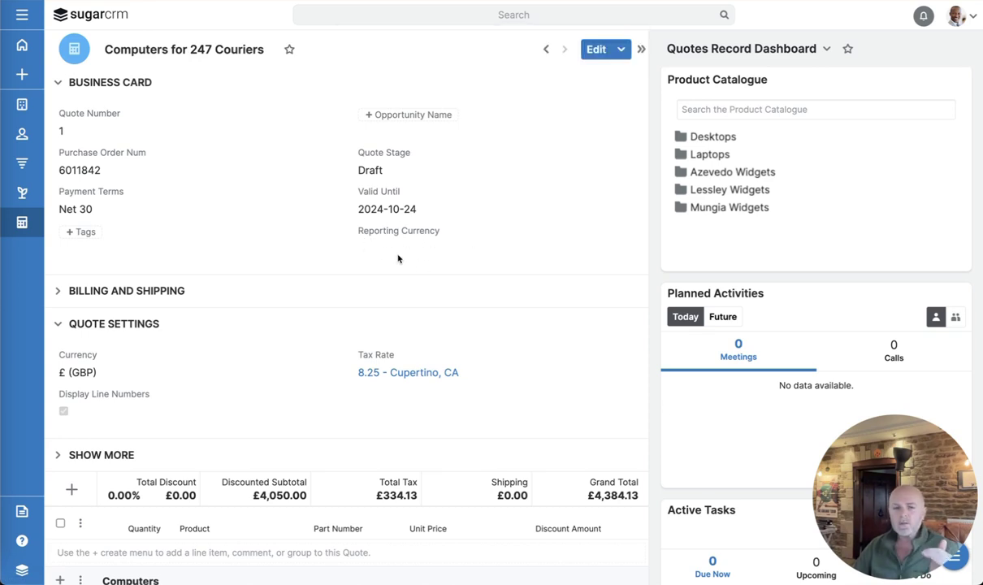
Change the Computers for 247 Couriers quote's currency to € (EUR), save it and check the Reporting Currency field.
double_click(97, 362)
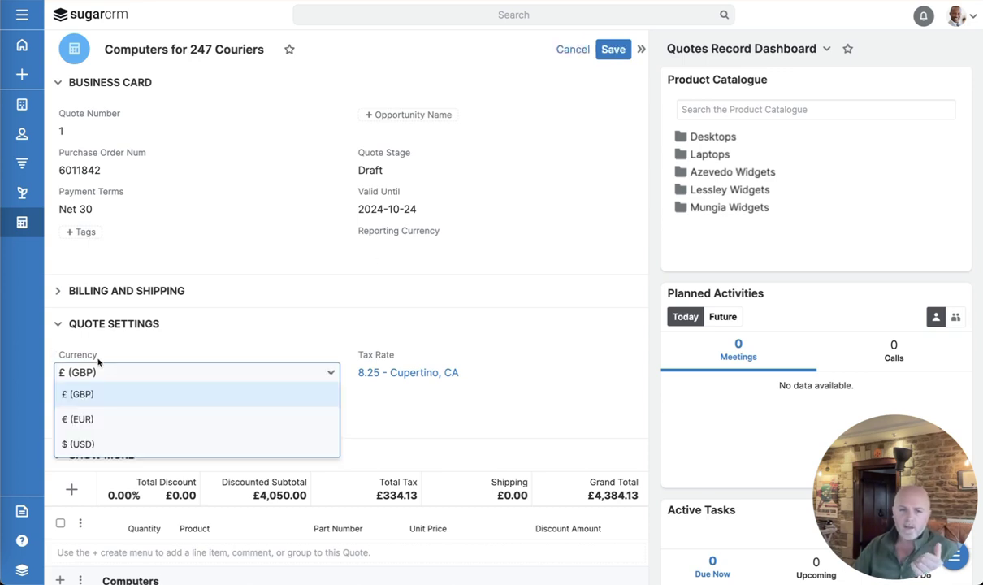
left_click(90, 421)
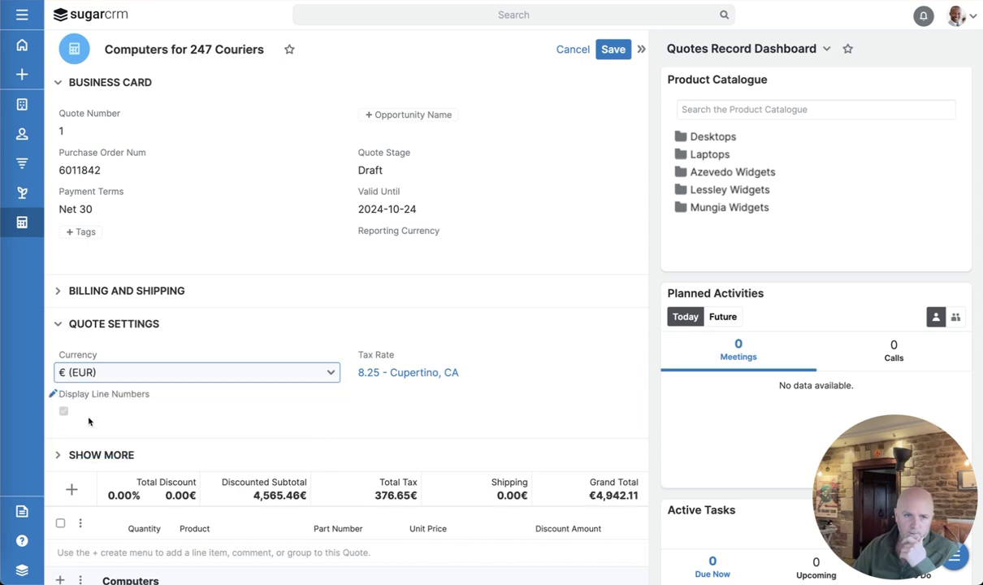
left_click(611, 50)
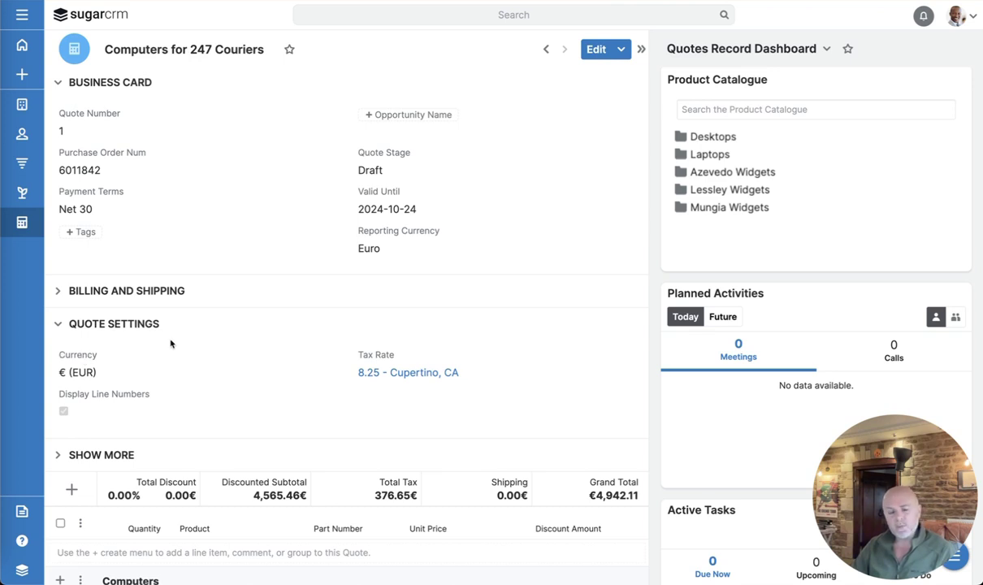
left_click_drag(358, 228, 443, 237)
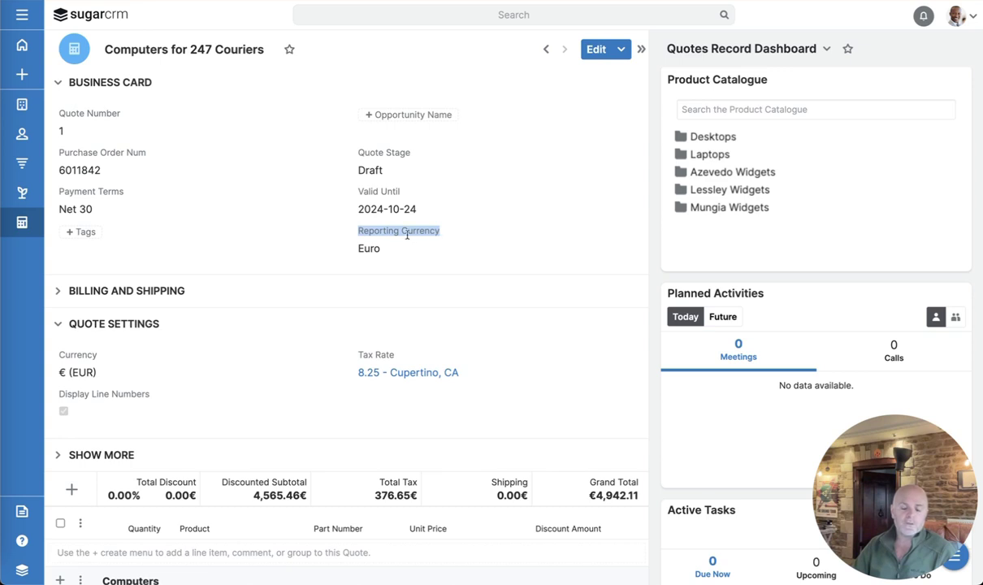